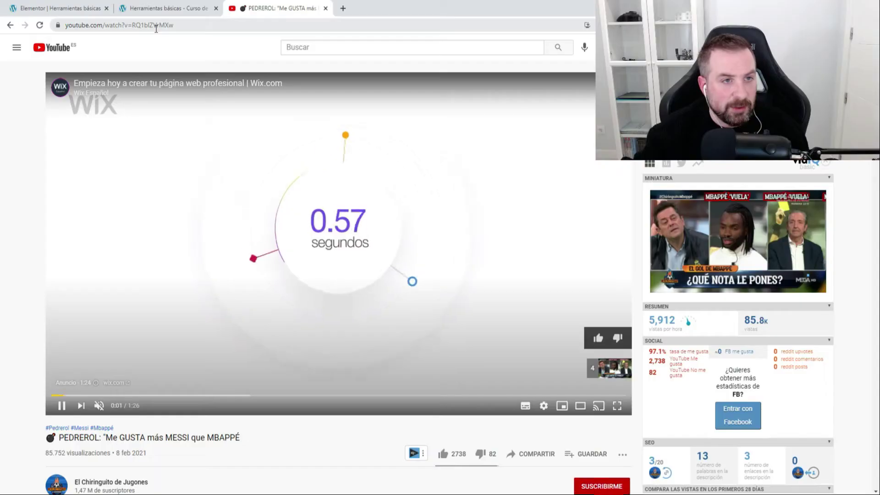
left_click(156, 28)
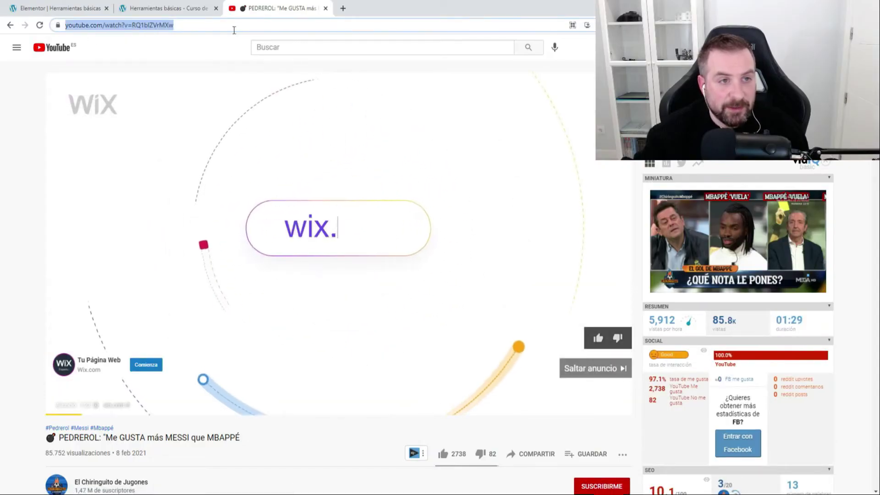
triple_click(88, 204)
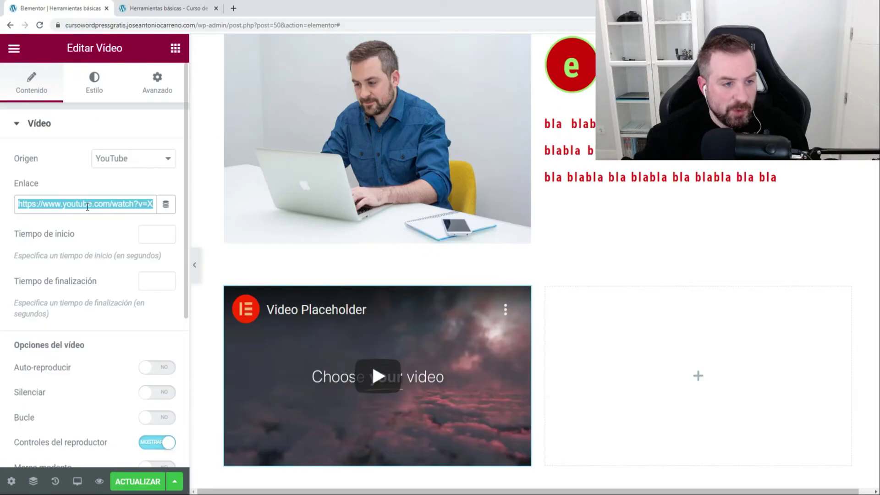
type("https://www.youtube.com/watch?v=RQ1blZVrMXw")
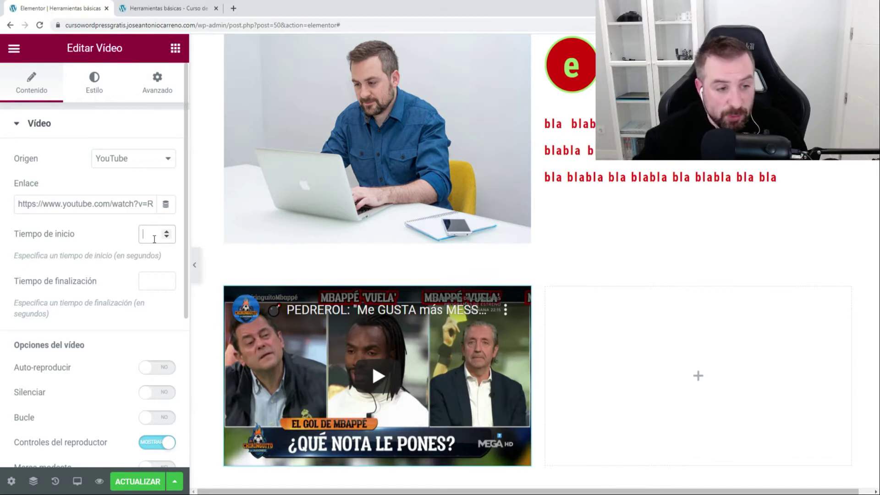
Turn on the Silenciar option for the video and play it to preview the effect
left_click(155, 284)
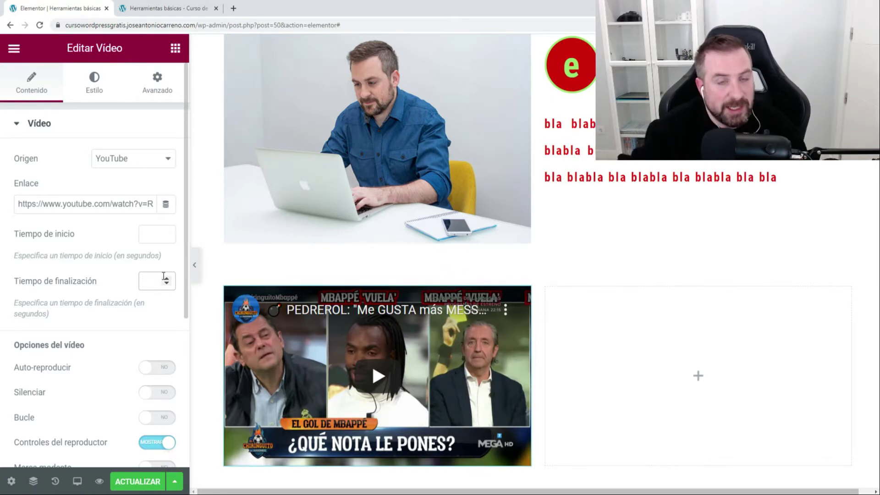
scroll(147, 229, "down", 3)
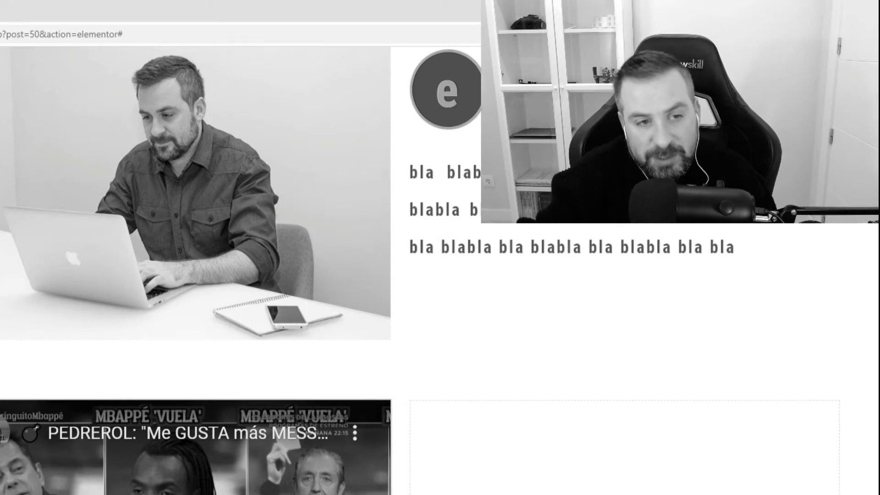
left_click(158, 239)
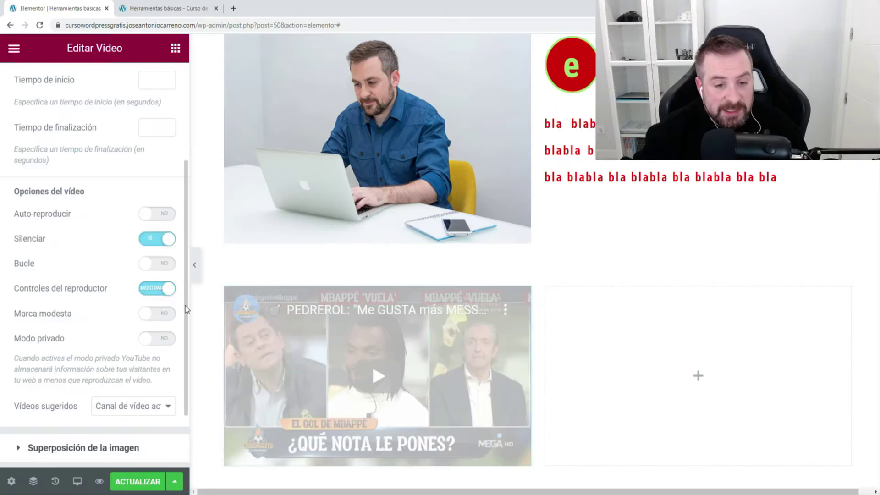
left_click(383, 387)
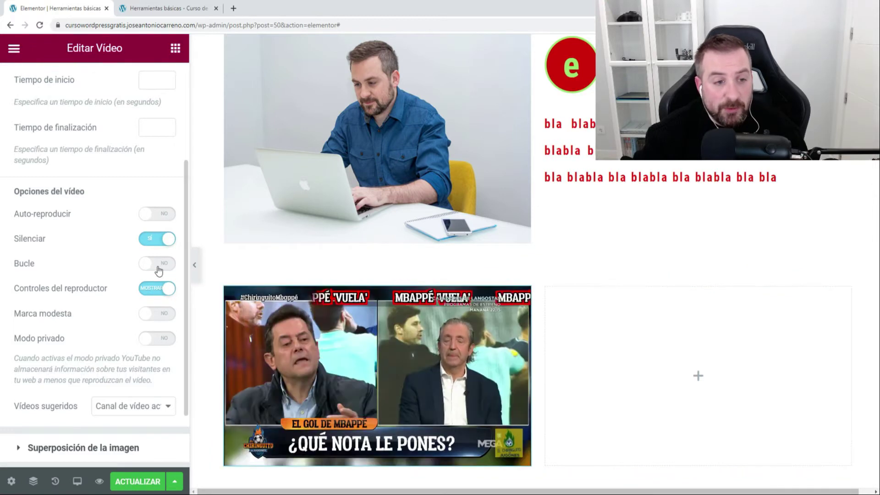
Try the Bucle option and hiding the player controls on the video, restoring both settings after previewing
left_click(158, 270)
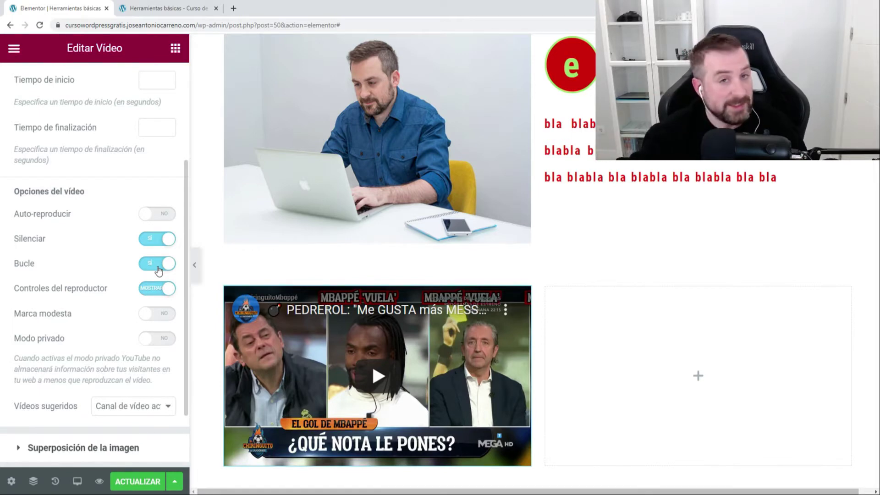
left_click(158, 269)
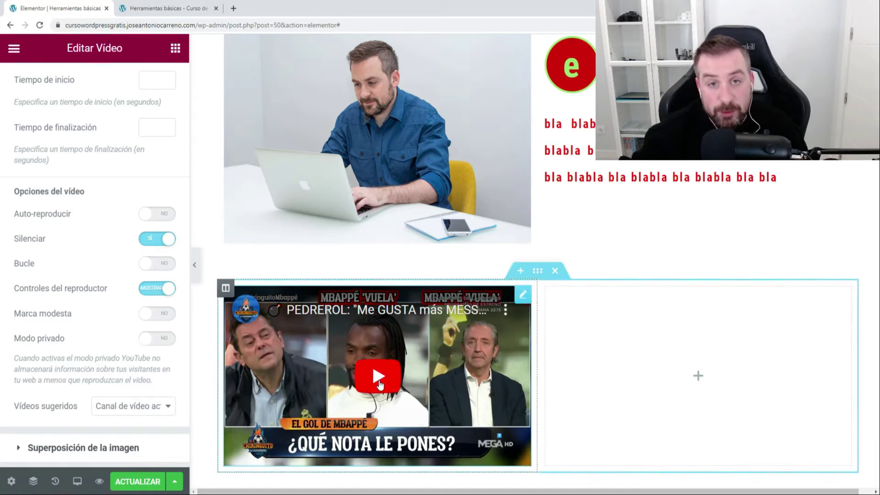
left_click(379, 384)
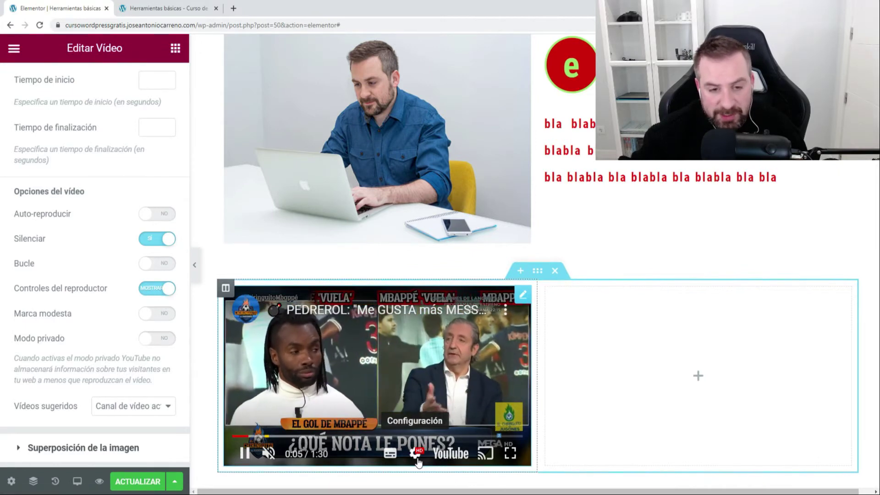
left_click(156, 291)
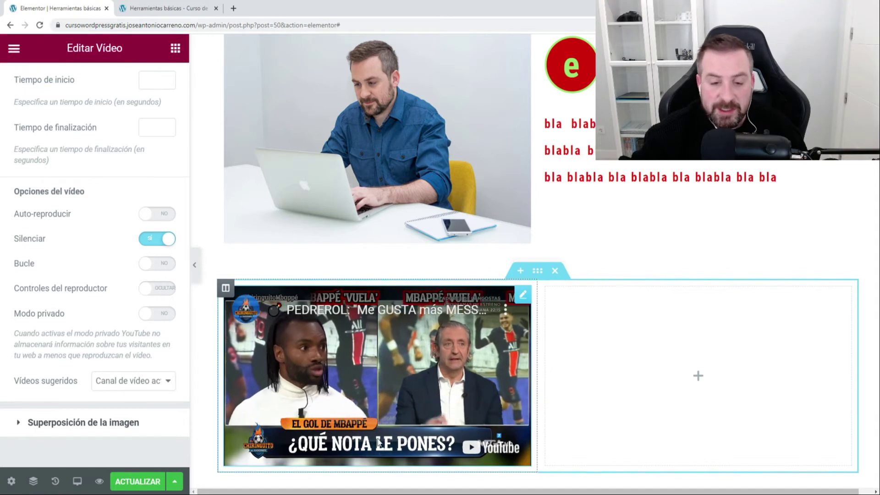
left_click(157, 288)
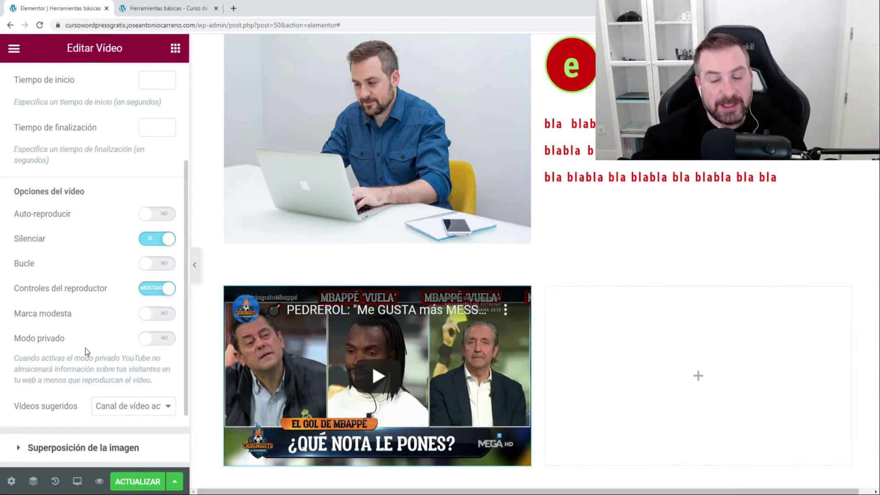
Choose Canal de vídeo actual as the source of the video's suggested videos
scroll(138, 353, "down", 1)
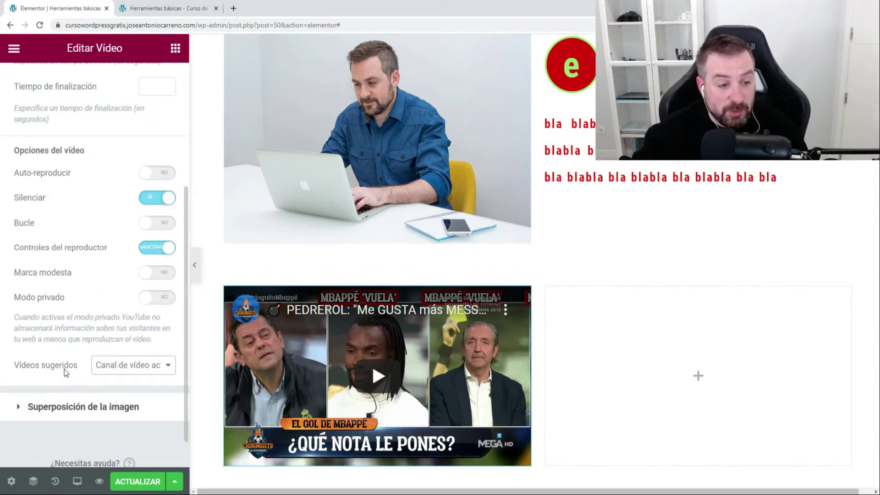
left_click(138, 370)
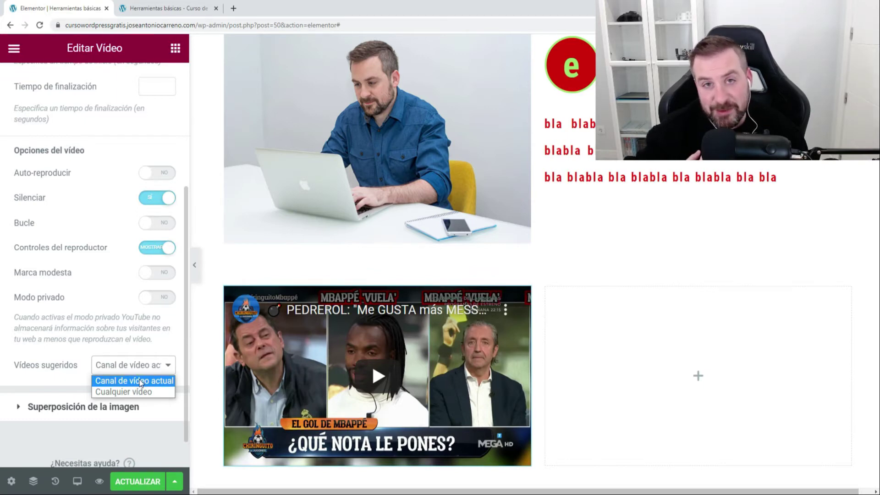
left_click(140, 381)
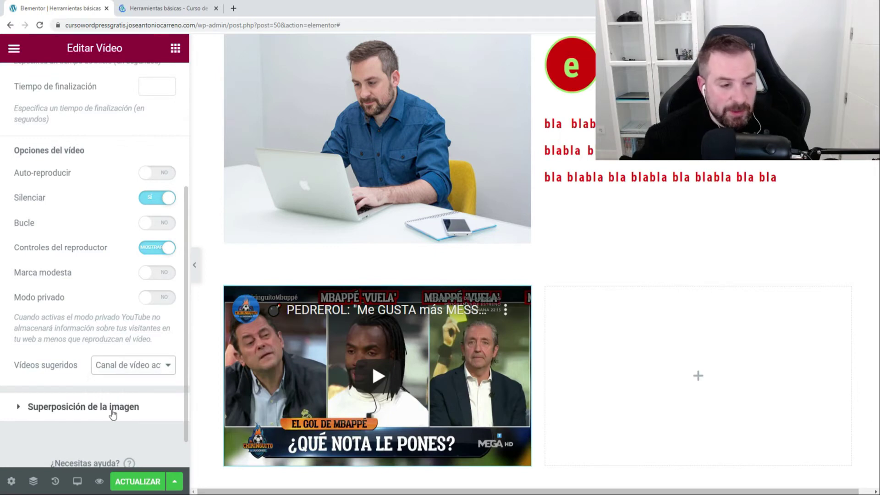
Enable the image overlay on the video and use the photo of the man at the laptop as its image
left_click(113, 408)
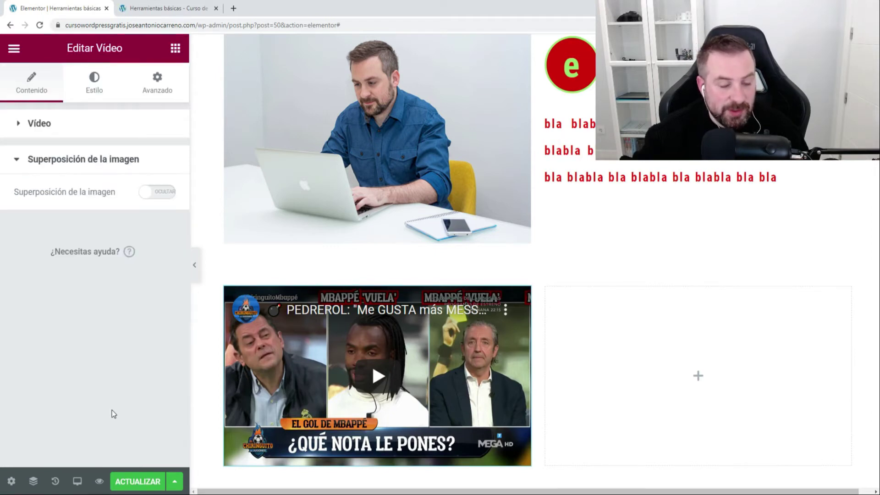
left_click(160, 192)
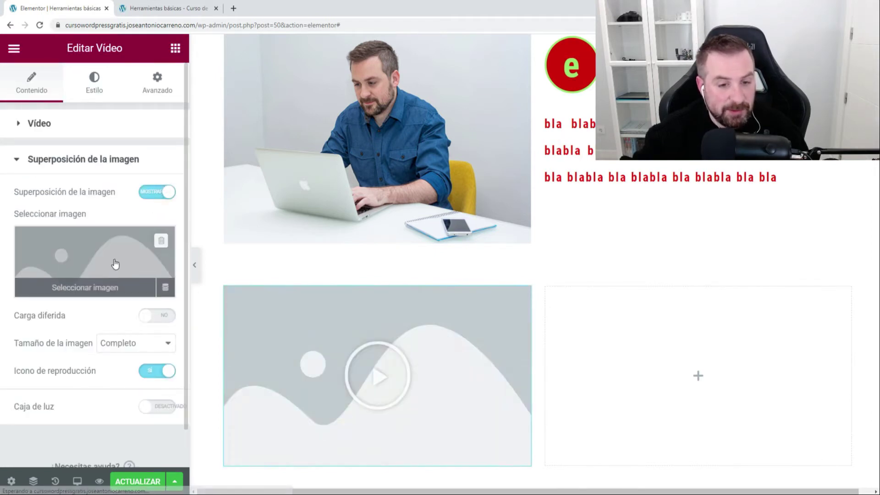
left_click(115, 263)
left_click(211, 236)
left_click(798, 454)
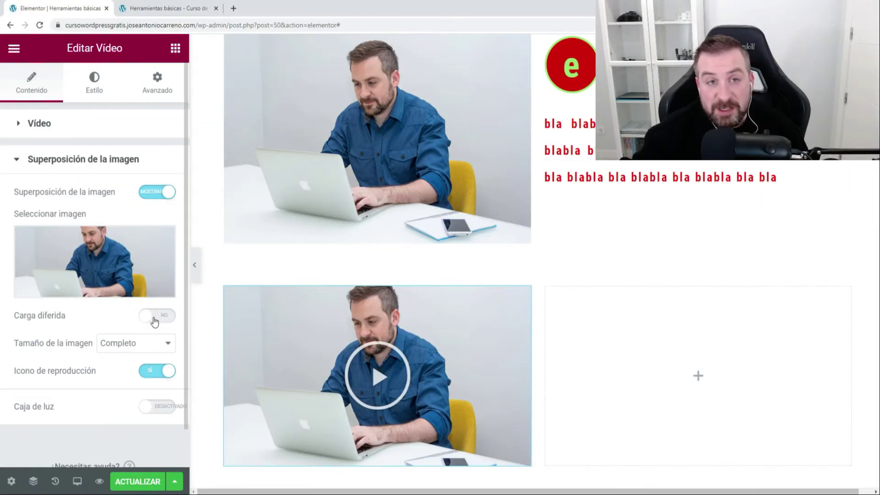
Enable Carga diferida for the overlay image and test hiding the play icon, leaving the icon shown
left_click(155, 321)
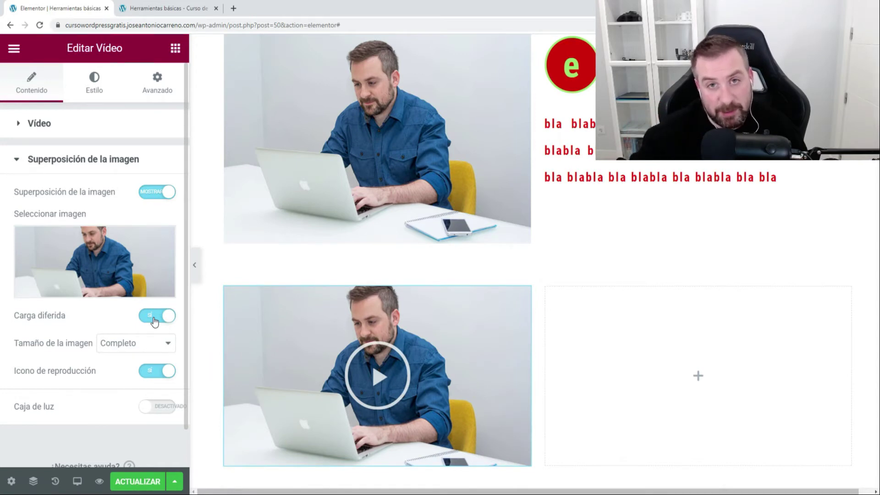
left_click(158, 376)
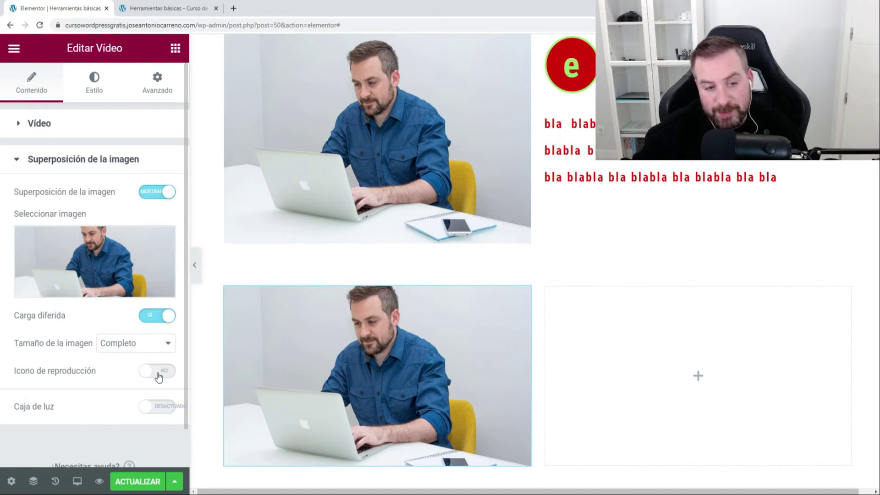
left_click(158, 376)
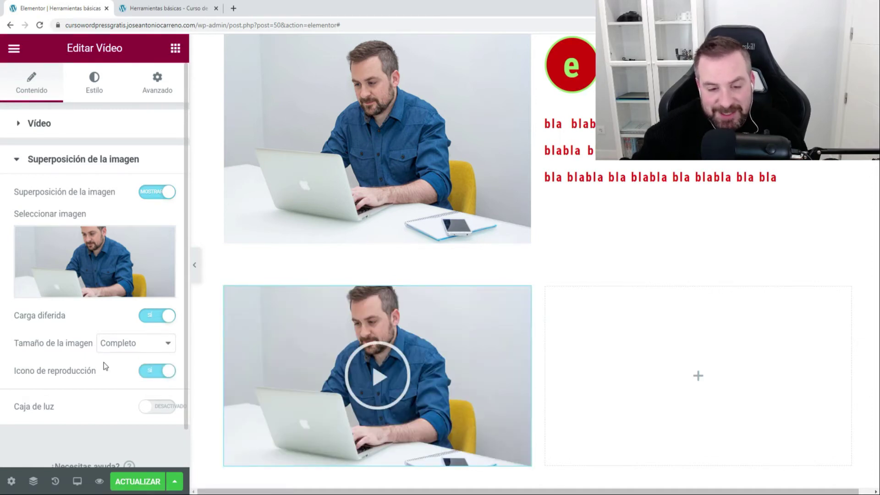
Activate Caja de luz for the video and play it to preview the lightbox
scroll(104, 366, "down", 1)
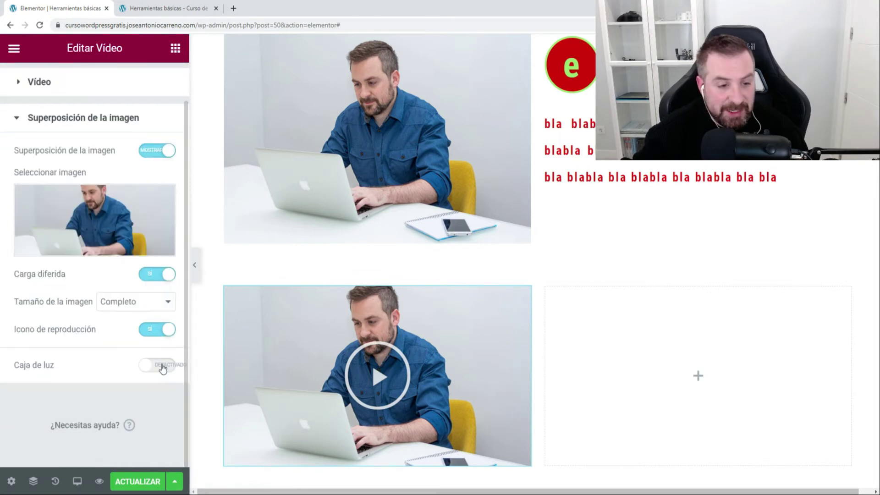
left_click(161, 365)
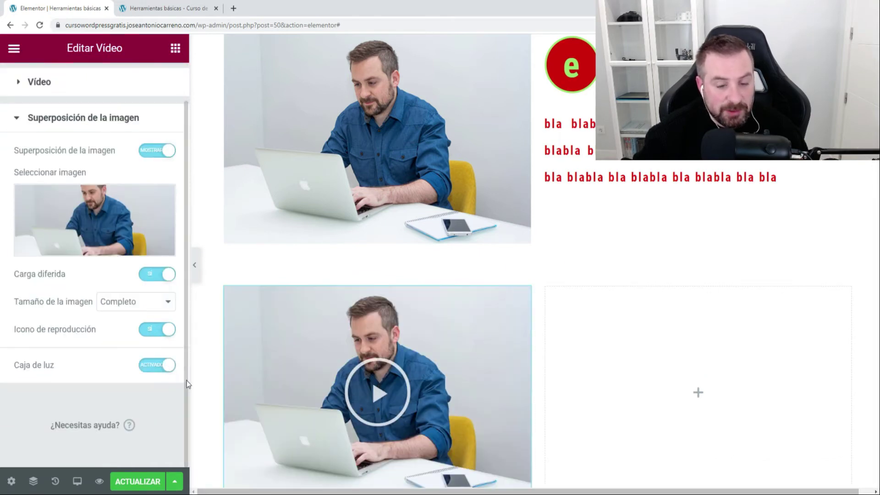
left_click(382, 395)
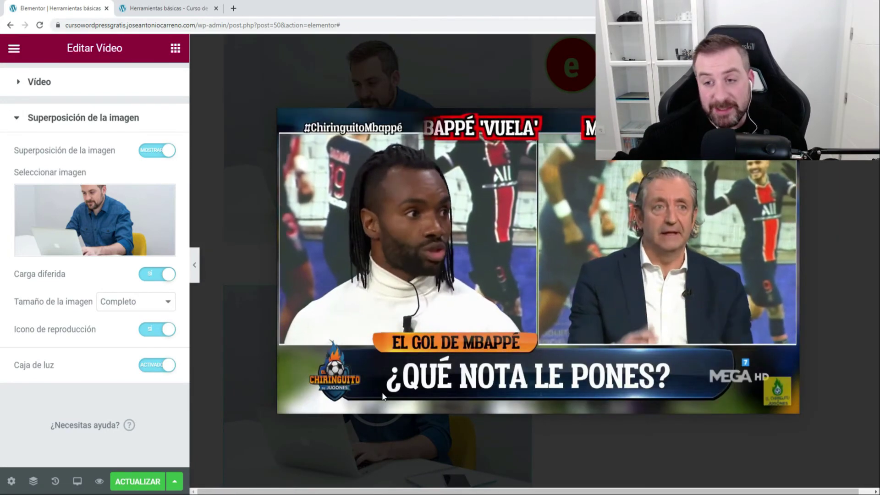
Try the 1:1 and 4:3 aspect ratios in the video's style settings and return the ratio to 16:9
left_click(93, 92)
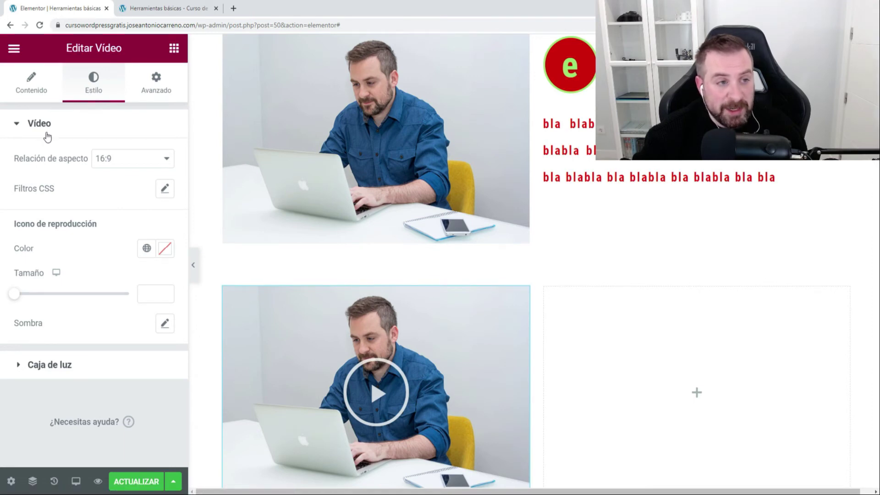
left_click(136, 166)
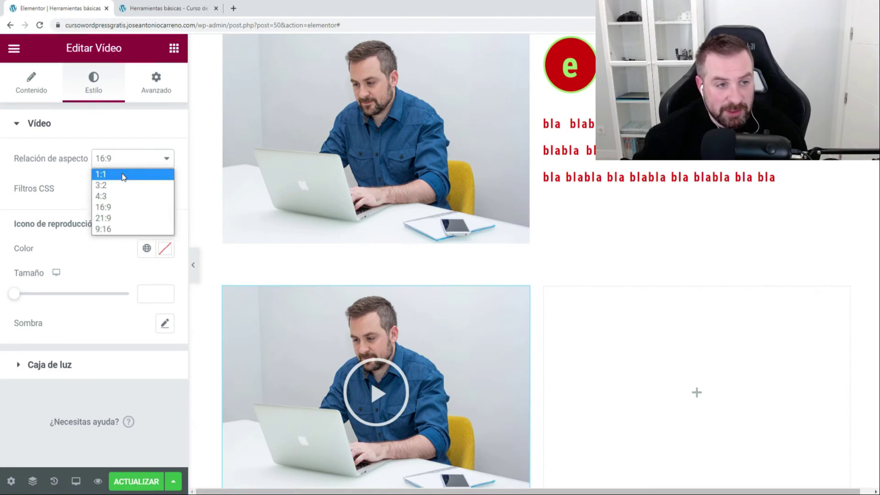
left_click(124, 174)
left_click(125, 168)
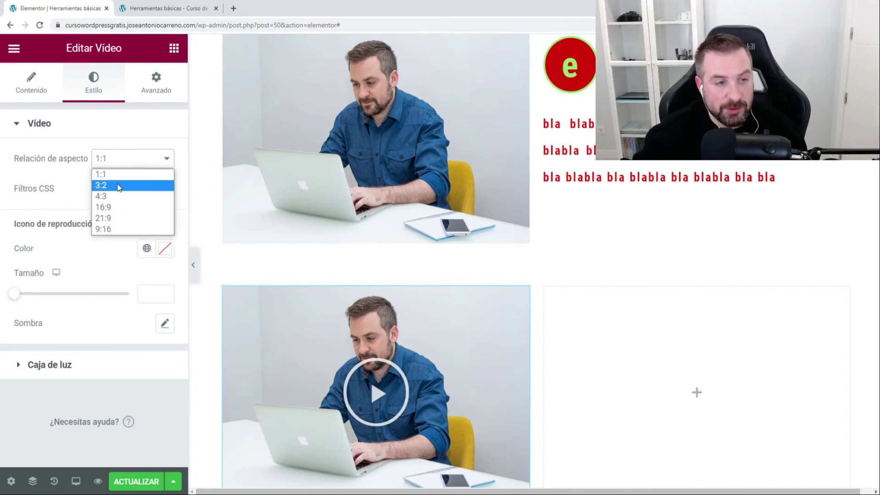
left_click(116, 199)
left_click(124, 166)
left_click(123, 207)
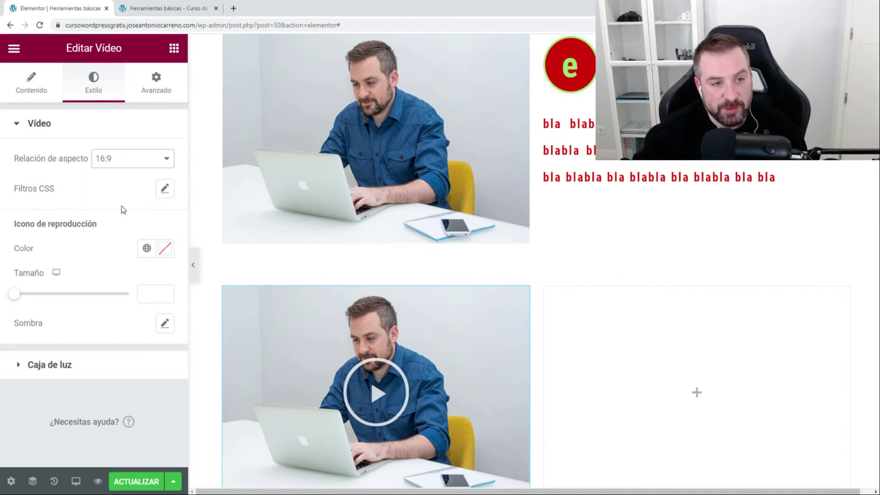
View the video's aspect ratio choices and its CSS filter settings without changing them
left_click(119, 159)
left_click(118, 166)
left_click(164, 189)
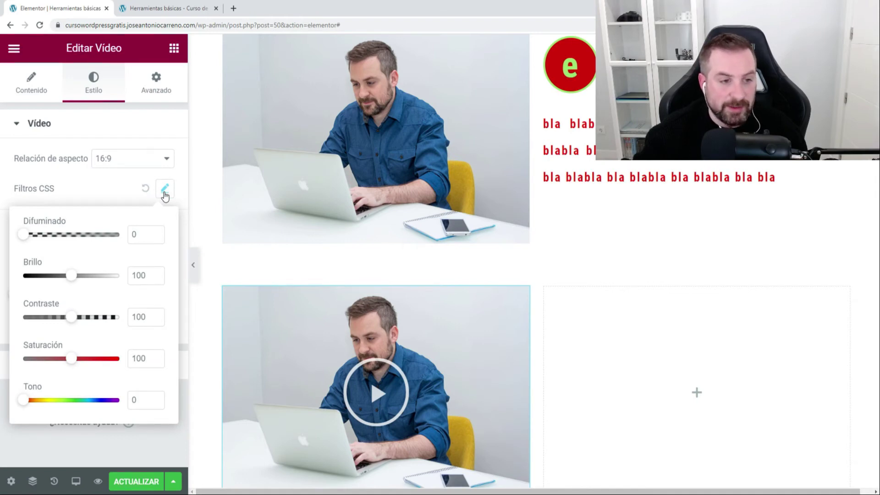
left_click(164, 191)
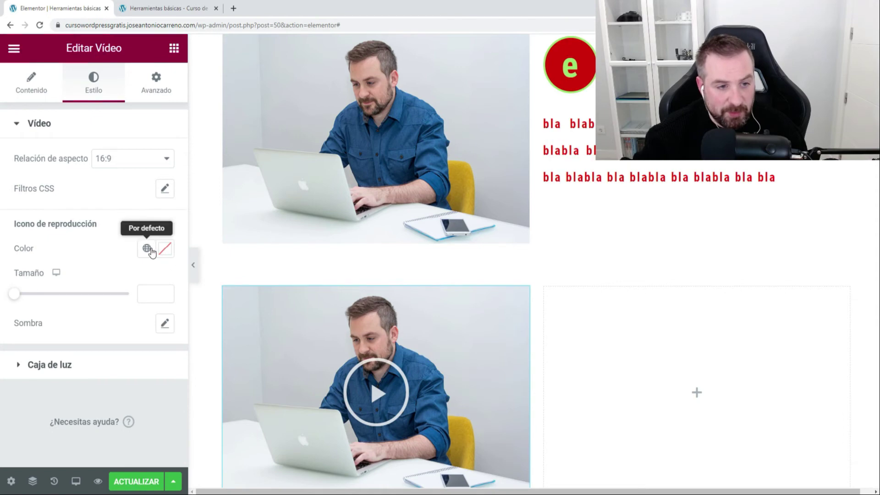
Give the video's play icon the global light blue colour and set its size to 45
left_click(147, 248)
left_click(72, 316)
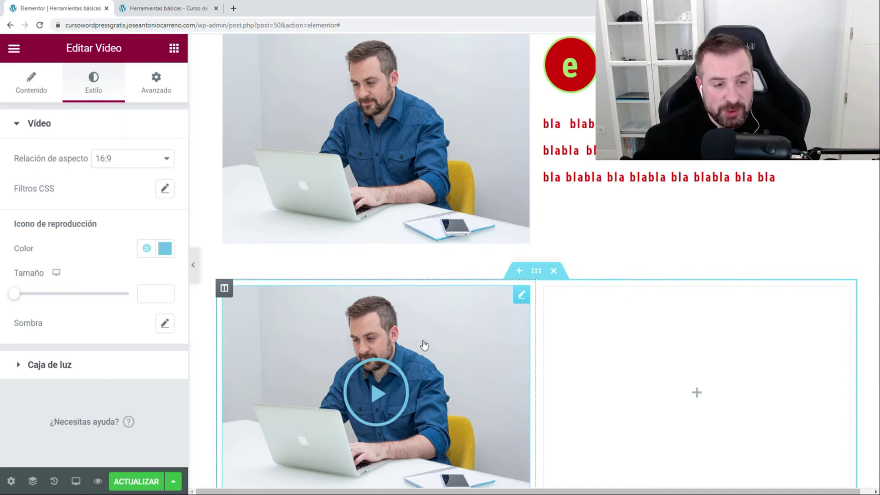
left_click_drag(14, 294, 28, 294)
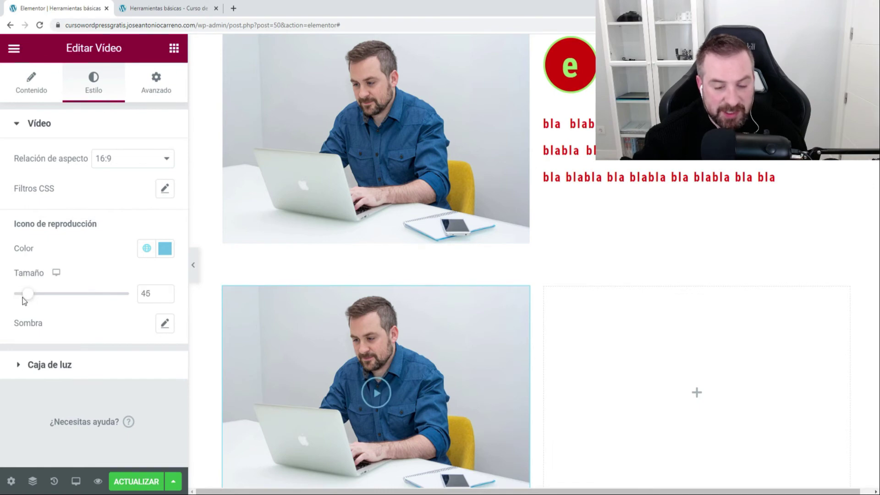
Open the video in its lightbox and set the lightbox background colour to the global light blue
left_click(46, 364)
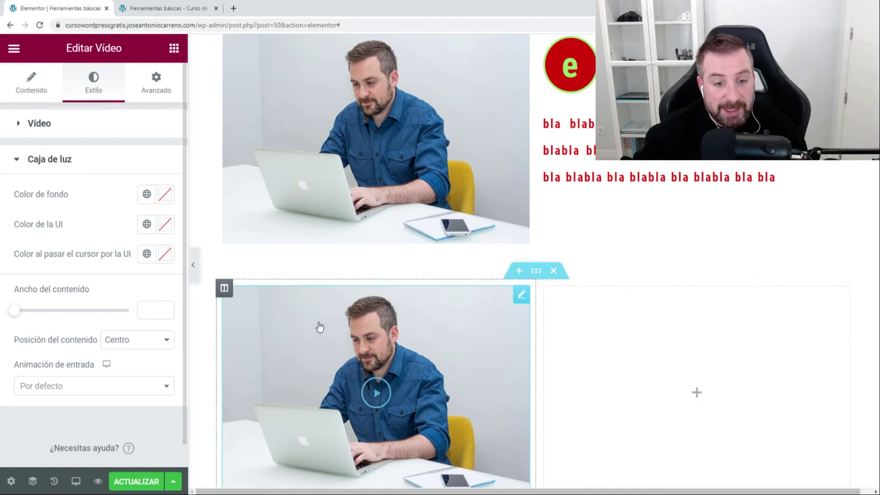
left_click(378, 397)
left_click(147, 194)
left_click(64, 257)
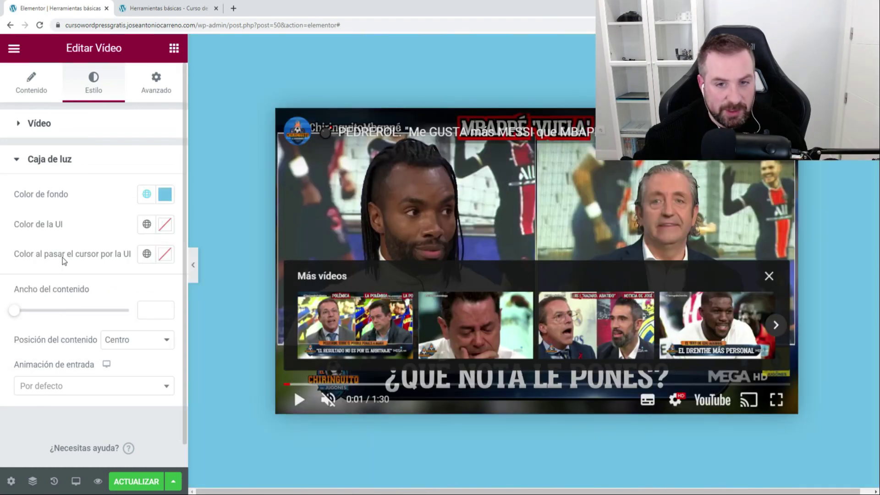
Set the lightbox's UI colour to the global green and increase its content width, closing the preview
left_click(146, 225)
left_click(55, 364)
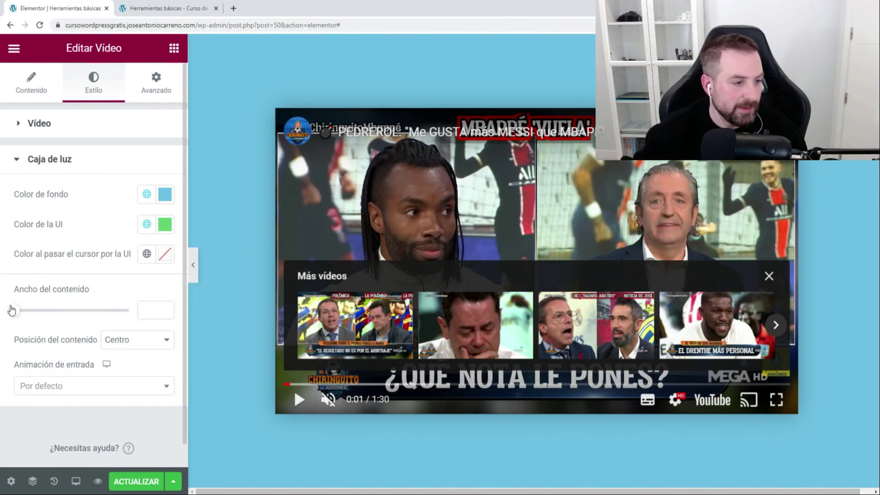
left_click_drag(14, 310, 100, 285)
left_click(216, 277)
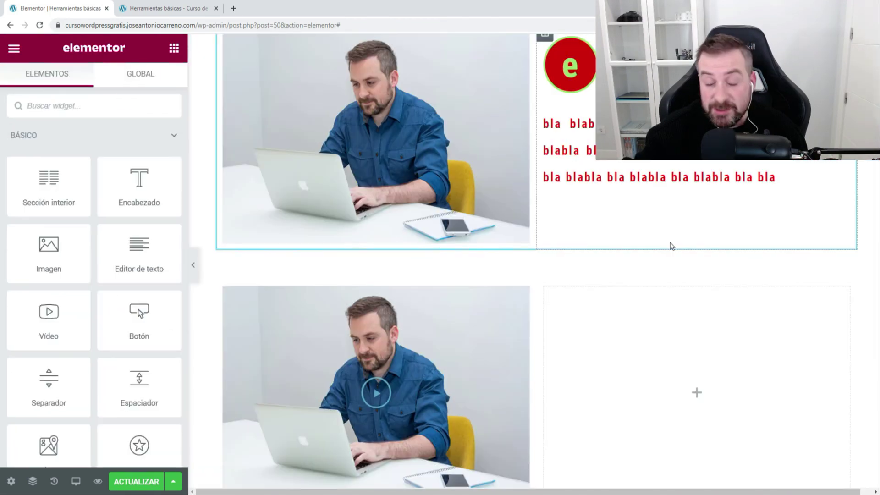